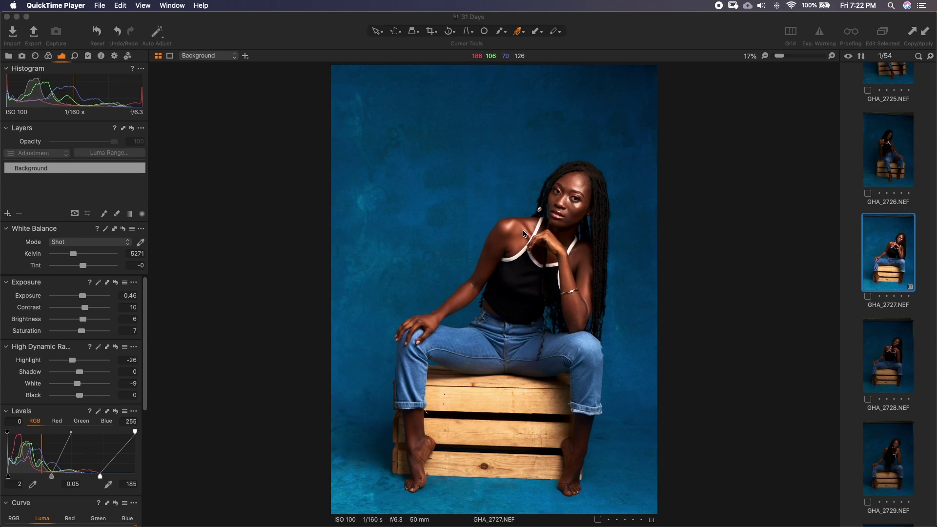
Zoom in to inspect the model's facial skin up close, then fit the photo back
drag(563, 257, 436, 284)
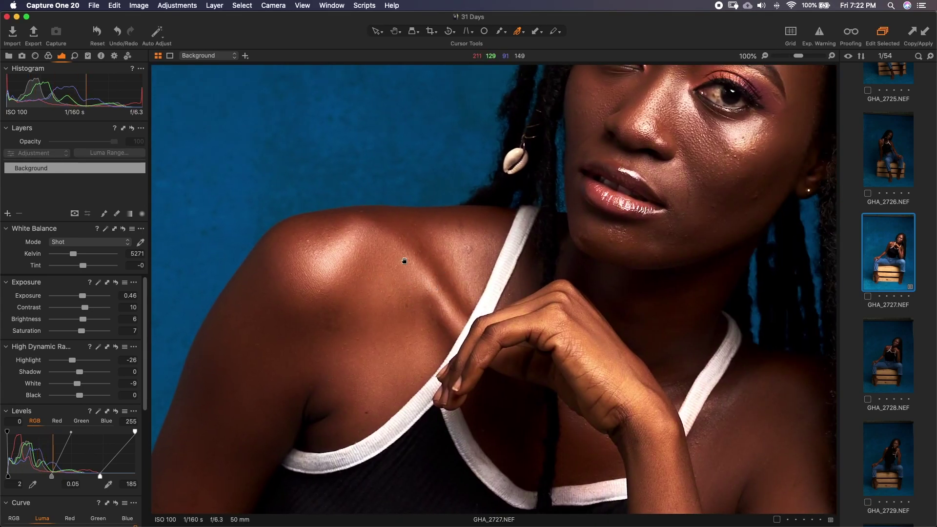
drag(656, 249, 555, 392)
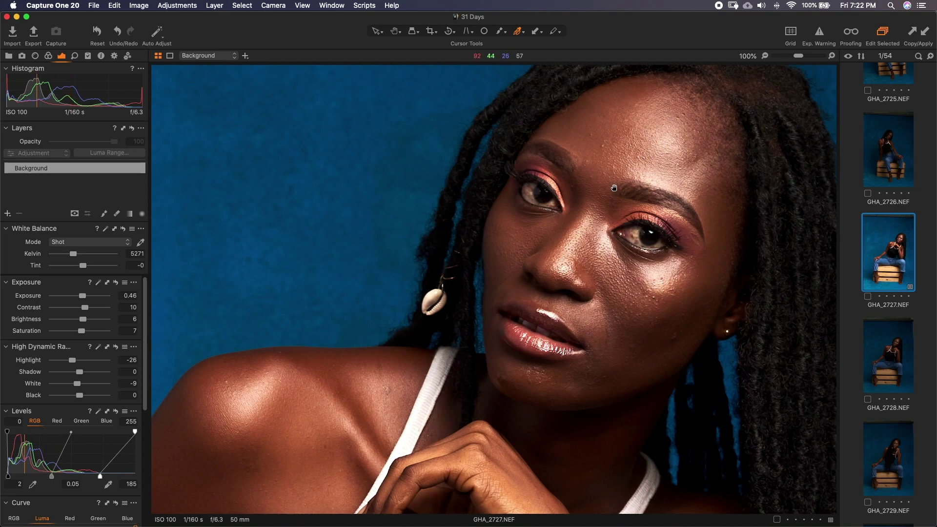
drag(602, 287, 596, 271)
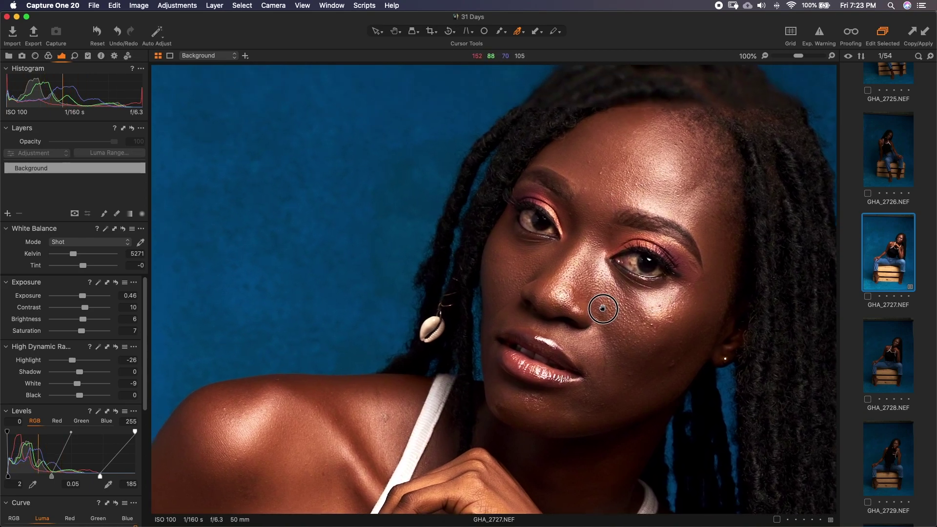
drag(605, 308, 590, 305)
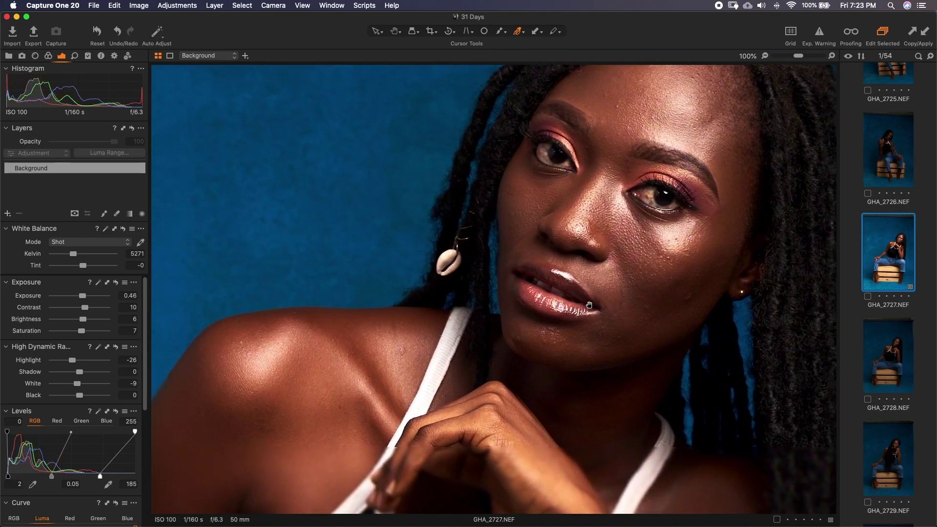
click(550, 334)
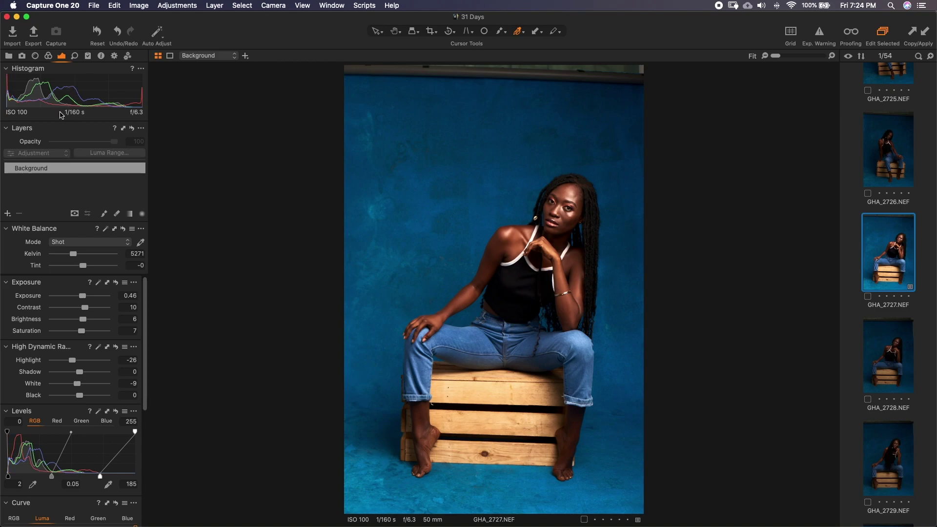
Zoom in on the upper body, add new adjustment layer Layer 1 and shrink the Draw Mask brush
key(b)
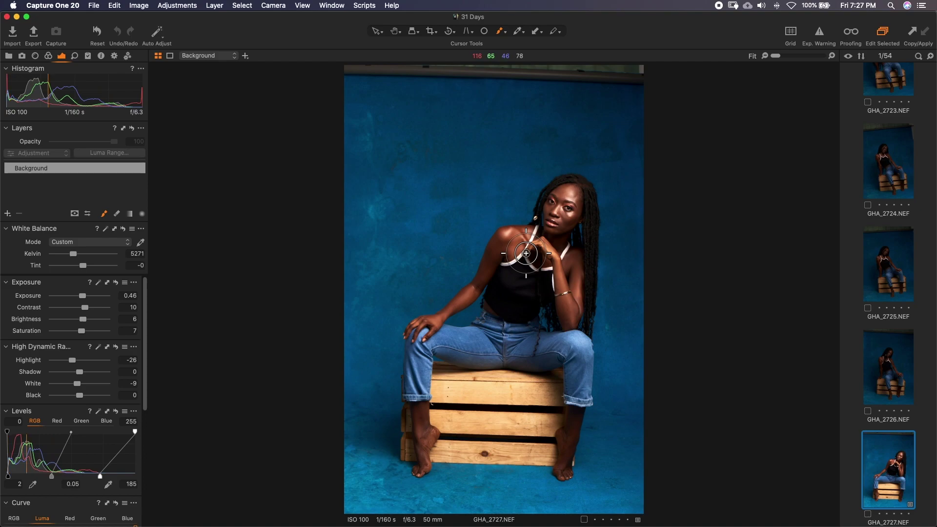
key(super+equal)
key(Escape)
scroll(470, 241, up, 2)
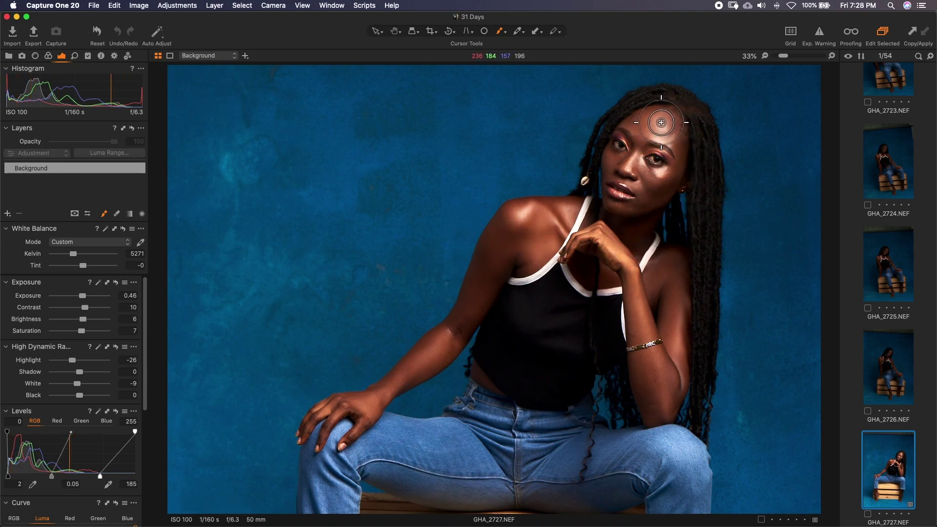
click(656, 124)
drag(653, 122, 666, 125)
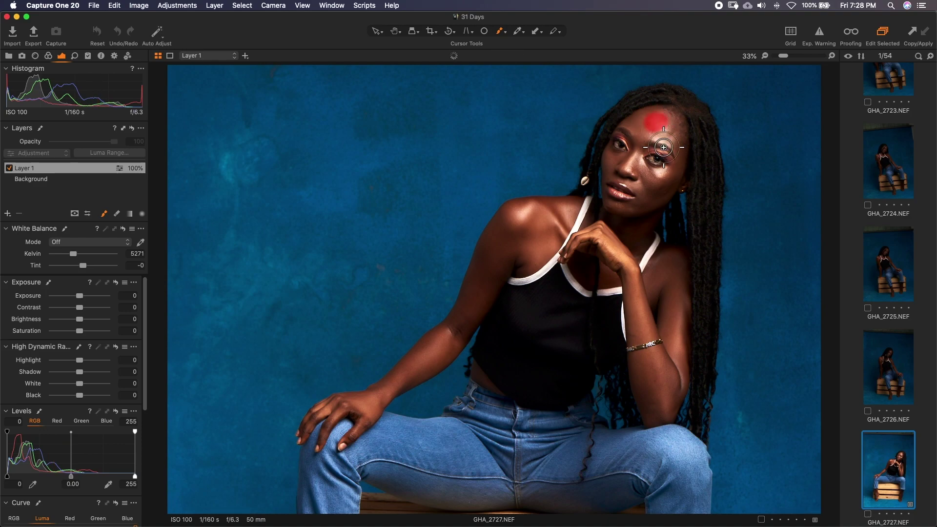
Paint the mask over the forehead, eye, cheek, neck, shoulder, arm and lower legs
drag(649, 122, 667, 113)
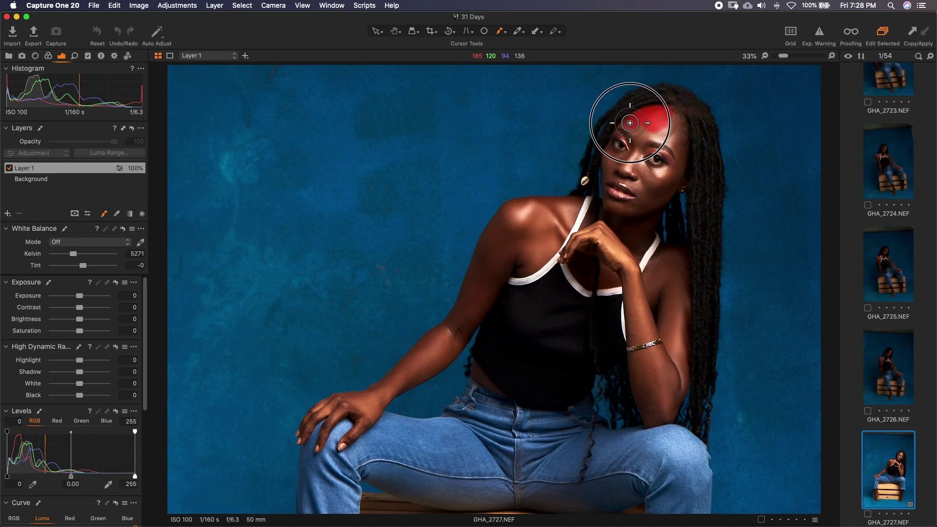
drag(631, 123, 627, 124)
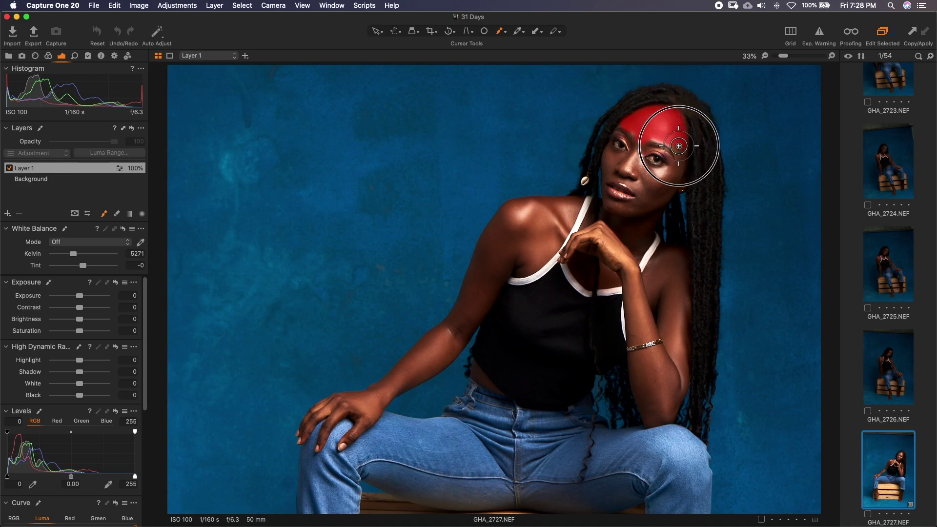
mouse_move(678, 146)
mouse_down()
mouse_move(664, 187)
mouse_move(668, 174)
mouse_move(657, 175)
mouse_move(667, 171)
mouse_move(647, 170)
mouse_move(640, 149)
mouse_move(621, 163)
mouse_move(609, 155)
mouse_move(607, 172)
mouse_move(636, 183)
mouse_move(641, 197)
mouse_move(653, 190)
mouse_move(644, 177)
mouse_move(621, 168)
mouse_move(632, 165)
mouse_move(652, 186)
mouse_move(674, 181)
mouse_move(634, 209)
mouse_move(608, 203)
mouse_move(601, 189)
mouse_move(647, 220)
mouse_move(635, 243)
mouse_move(607, 210)
mouse_move(620, 225)
mouse_move(644, 226)
mouse_move(625, 242)
mouse_move(610, 231)
mouse_move(604, 241)
mouse_move(602, 224)
mouse_move(572, 207)
mouse_move(580, 202)
mouse_move(522, 206)
mouse_move(501, 218)
mouse_move(457, 312)
mouse_move(548, 246)
mouse_move(532, 264)
mouse_move(567, 216)
mouse_move(534, 215)
mouse_move(485, 268)
mouse_move(515, 265)
mouse_move(447, 329)
mouse_move(458, 335)
mouse_move(324, 391)
mouse_move(371, 398)
mouse_move(336, 430)
mouse_up()
mouse_move(625, 293)
mouse_down()
mouse_move(565, 241)
mouse_move(616, 269)
mouse_move(680, 272)
mouse_move(657, 333)
mouse_move(669, 394)
mouse_move(676, 351)
mouse_up()
scroll(675, 351, down, 10)
mouse_move(324, 309)
mouse_down()
mouse_move(322, 359)
mouse_move(325, 446)
mouse_move(357, 386)
mouse_move(347, 311)
mouse_move(364, 371)
mouse_up()
mouse_move(668, 305)
mouse_down()
mouse_move(655, 412)
mouse_move(631, 372)
mouse_move(655, 370)
mouse_up()
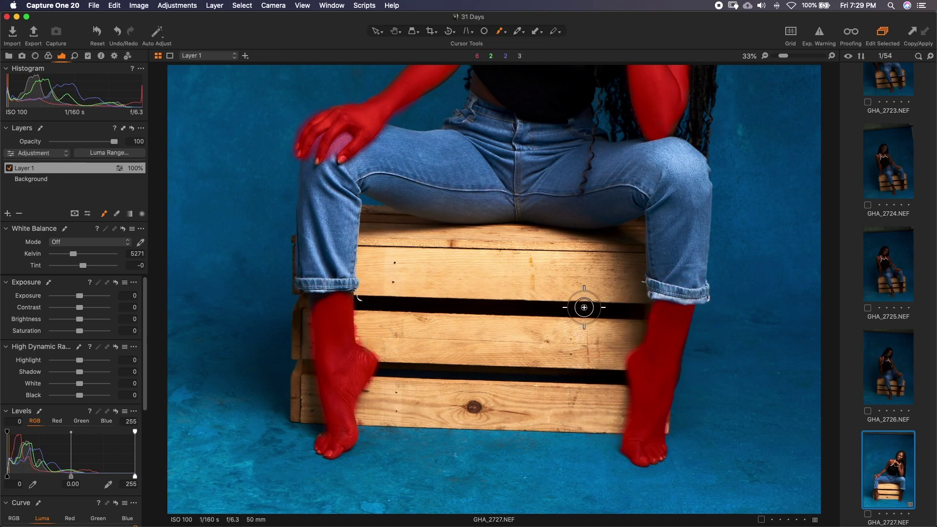
scroll(555, 314, up, 1)
scroll(590, 247, down, 1)
scroll(590, 247, up, 10)
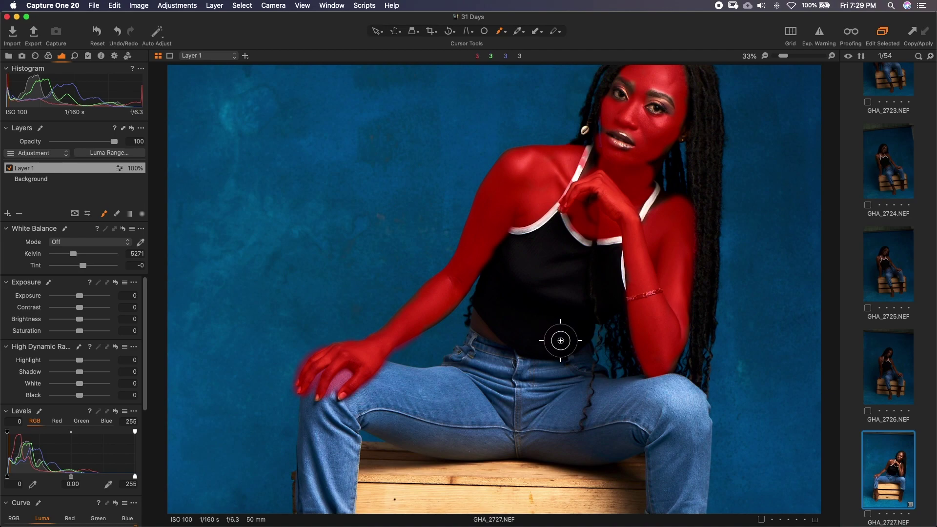
Hide the mask, fit the photo, and scroll the Color tab to Color Editor's Skin Tone section
key(m)
key(super+0)
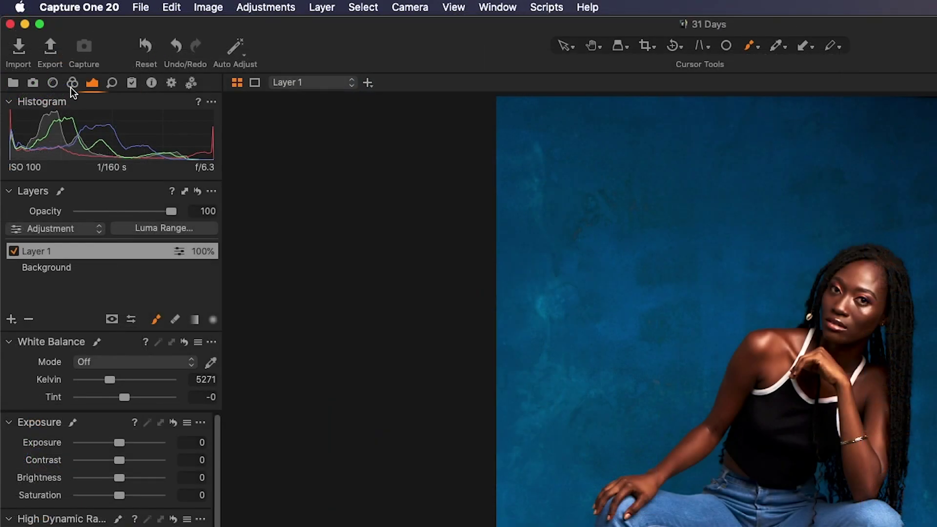
click(73, 83)
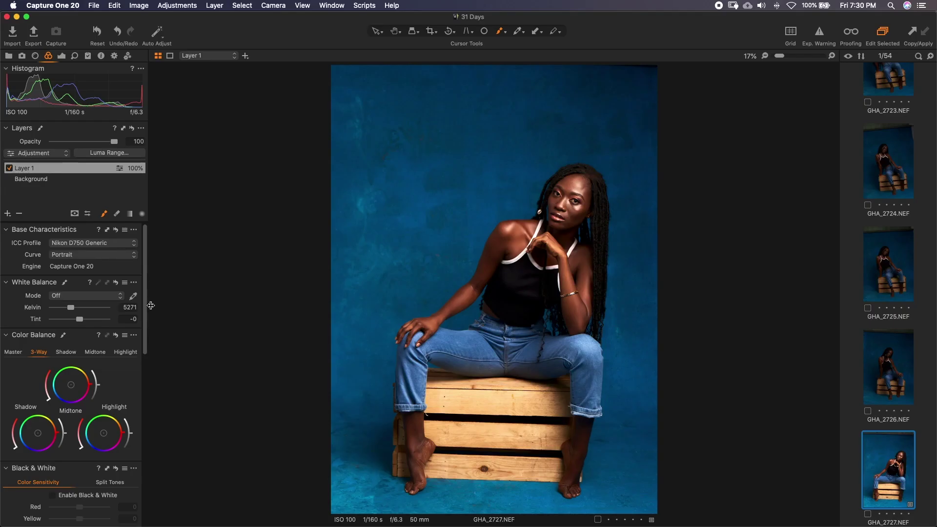
drag(213, 459, 212, 526)
drag(142, 387, 128, 445)
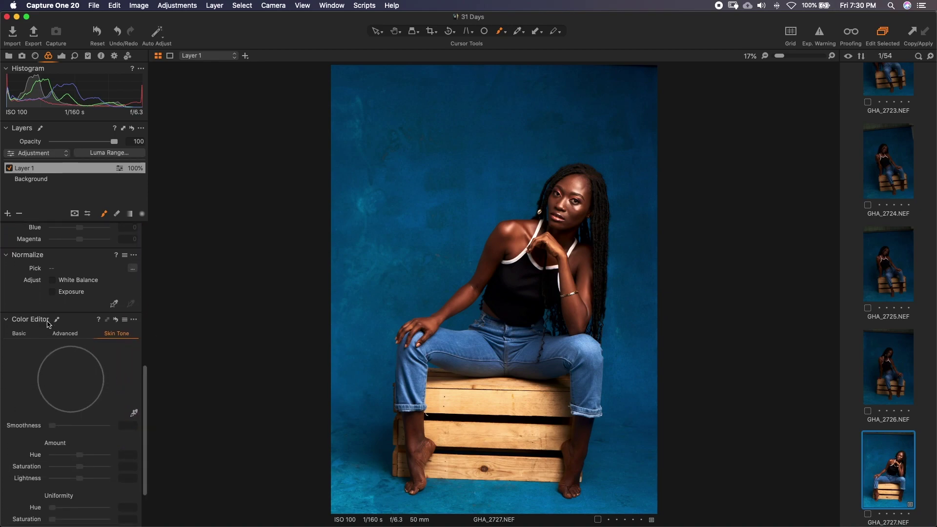
scroll(144, 396, down, 2)
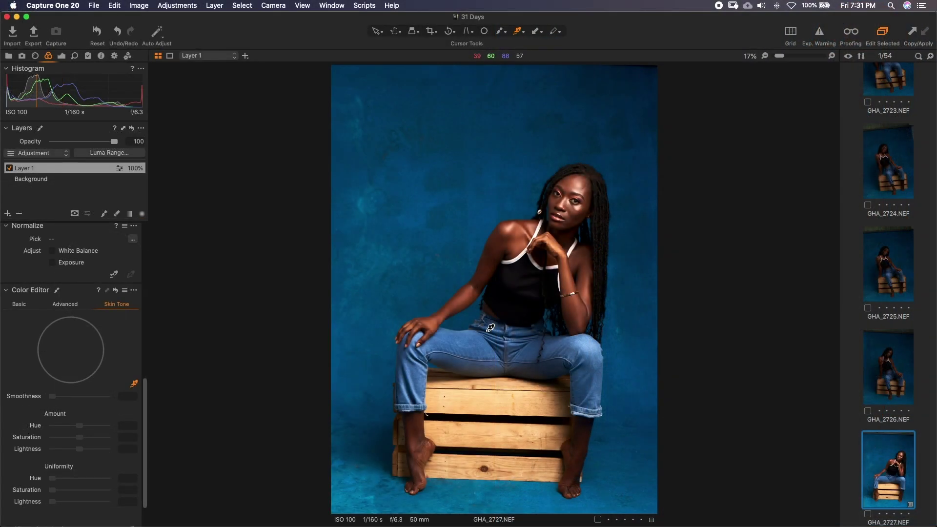
Sample the skin colour (R158 G77 B45) from the model's shoulder with the Skin Tone picker
scroll(491, 328, up, 3)
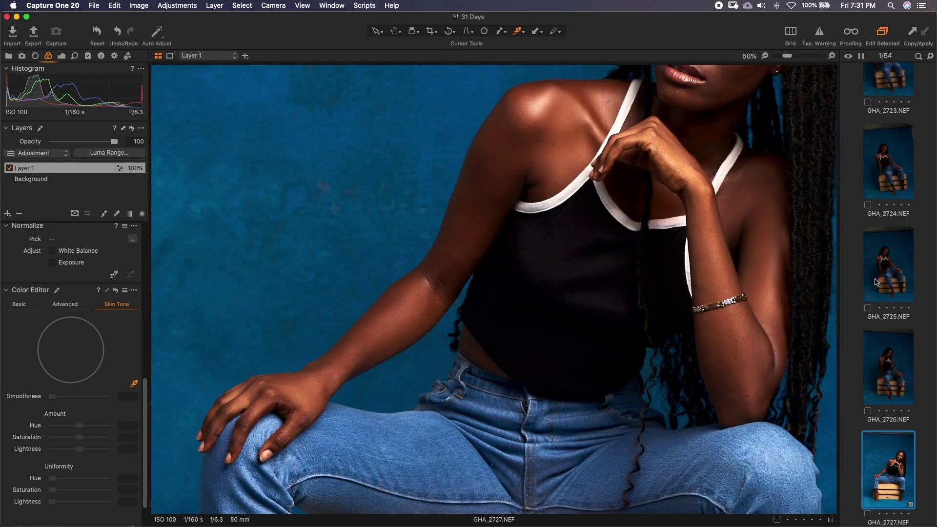
drag(727, 193, 576, 372)
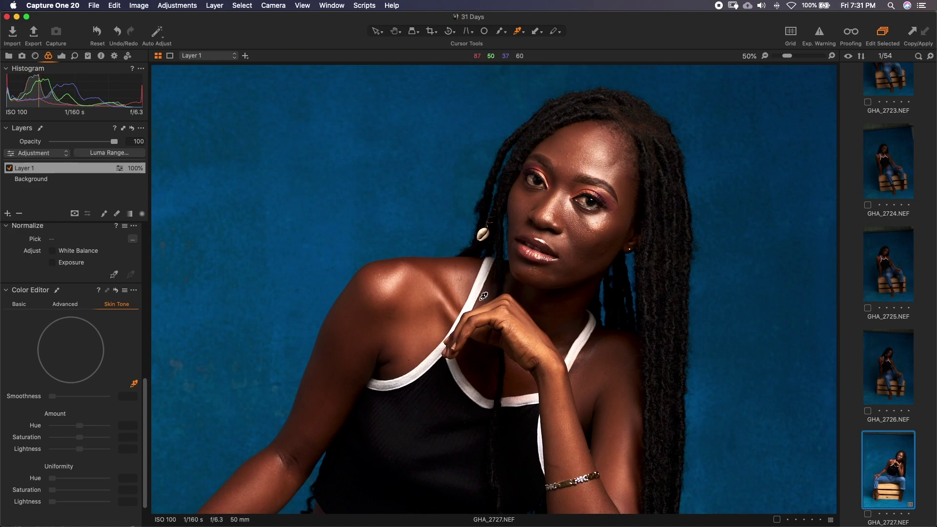
click(434, 274)
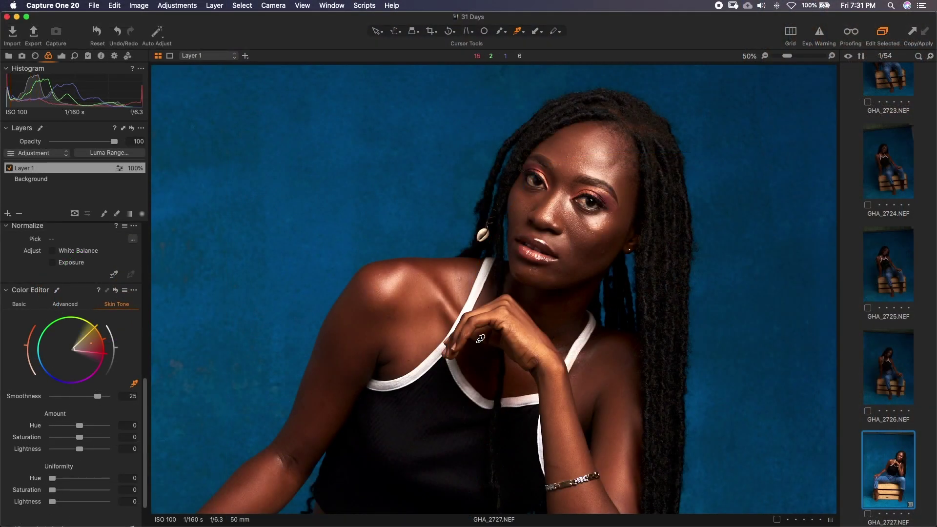
key(super+0)
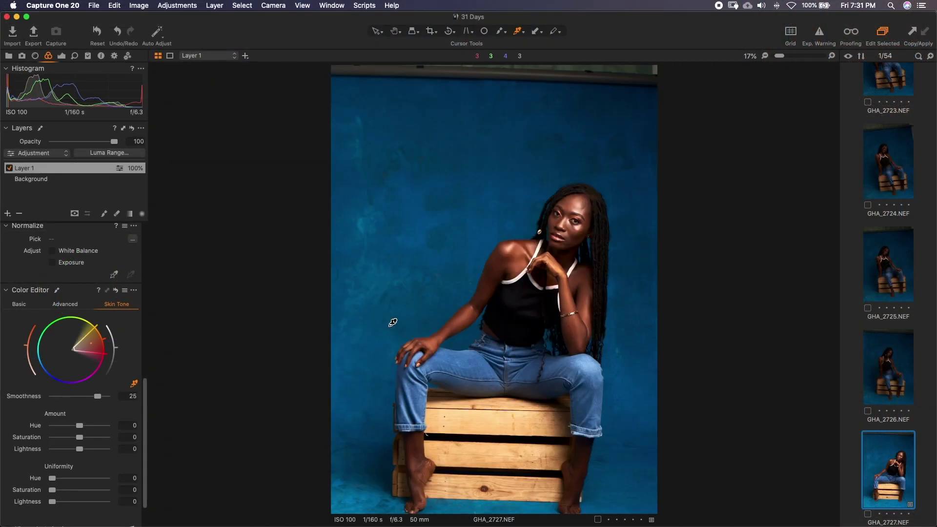
scroll(146, 413, down, 2)
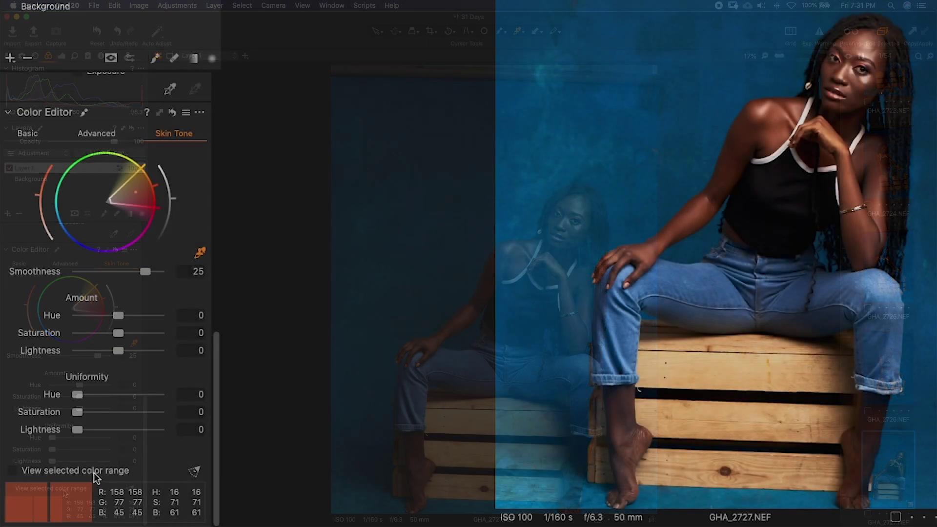
click(10, 489)
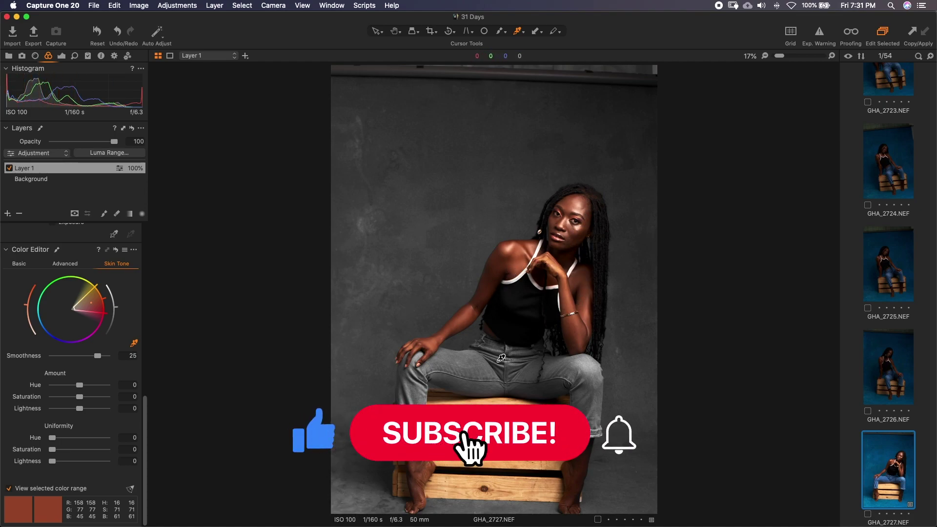
click(7, 489)
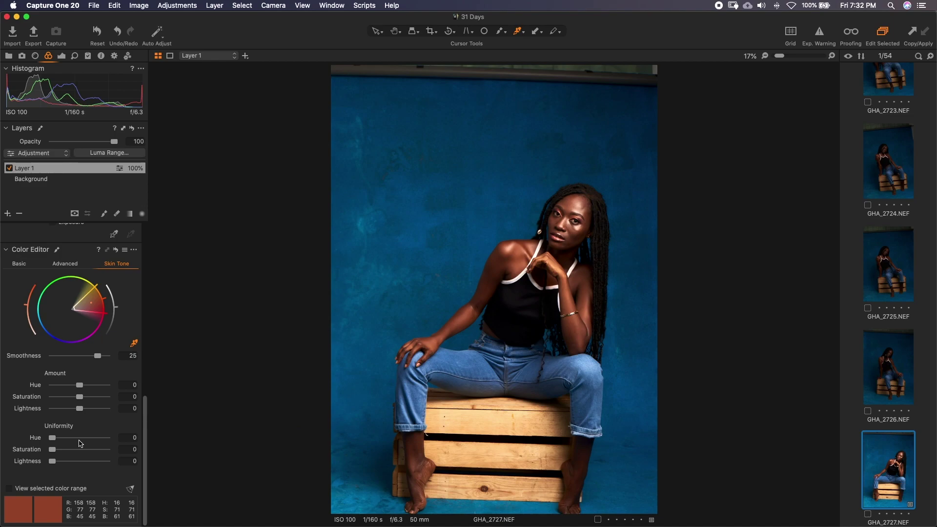
key(super+equal)
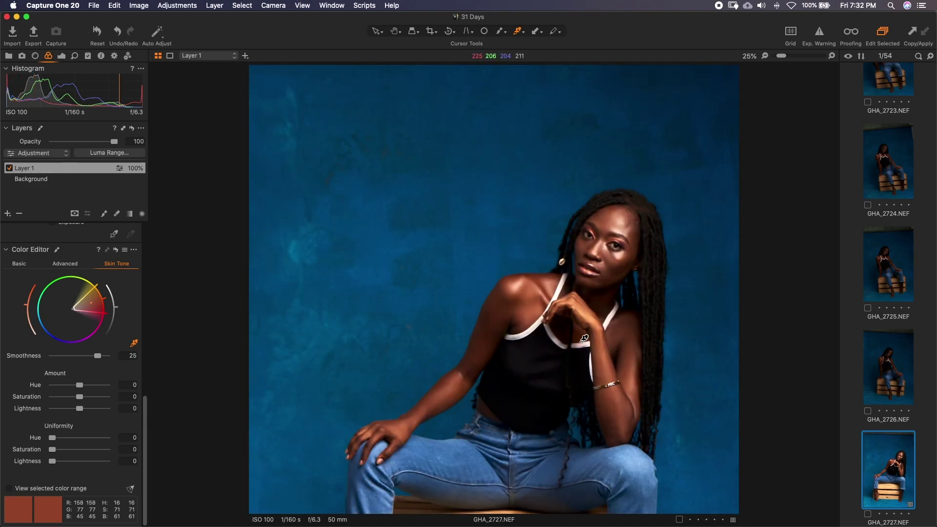
Try Skin Tone Hue uniformity at maximum, about 30, then 65.2
drag(561, 385, 548, 311)
scroll(547, 312, down, 1)
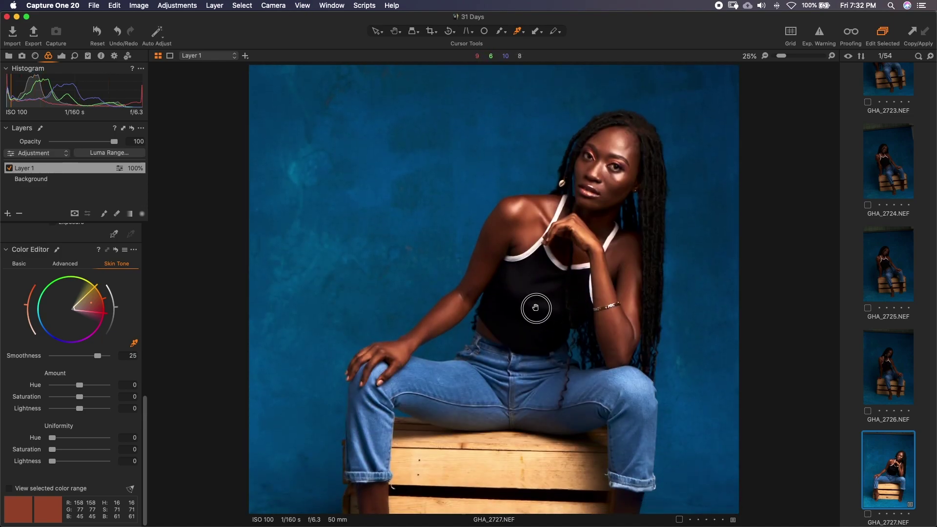
scroll(540, 307, down, 3)
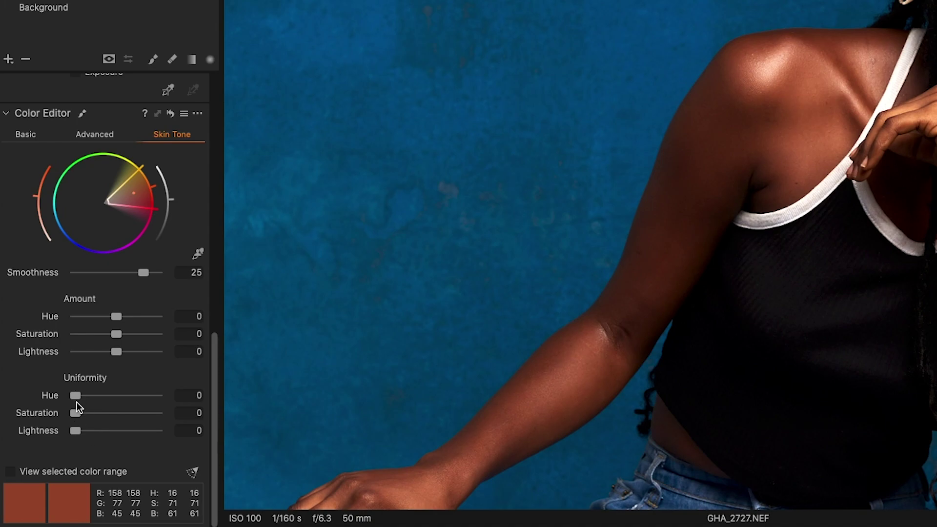
drag(76, 395, 217, 395)
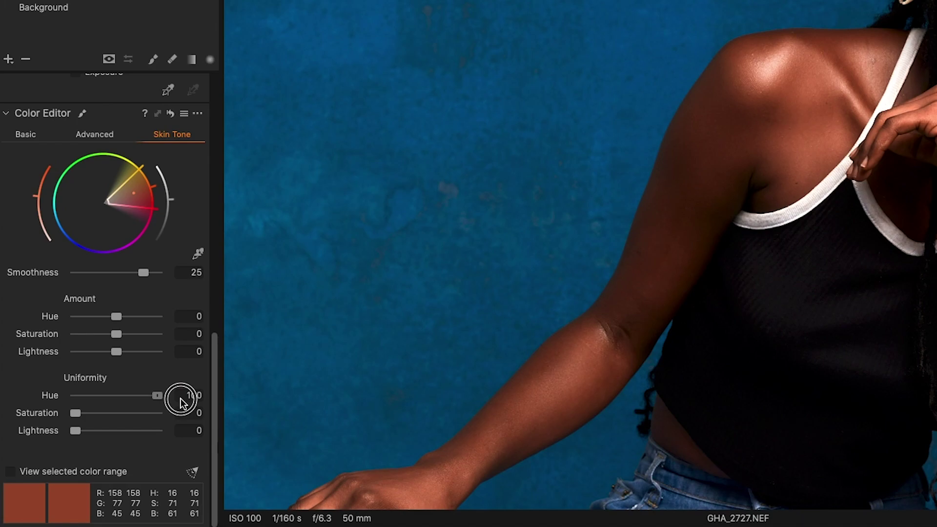
drag(180, 403, 123, 400)
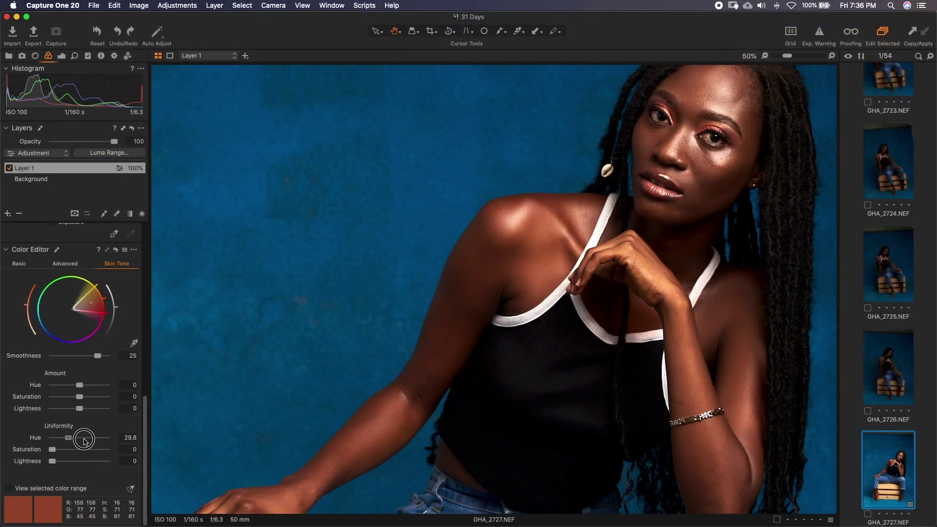
drag(83, 441, 117, 441)
Push saturation and lightness uniformity to 100, then reset hue and saturation uniformity to zero
drag(54, 451, 167, 449)
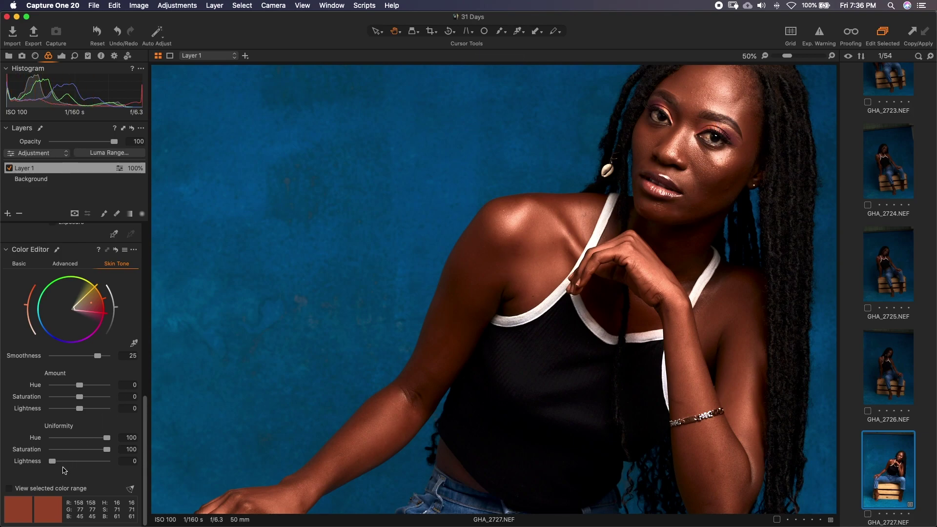
drag(54, 463, 179, 466)
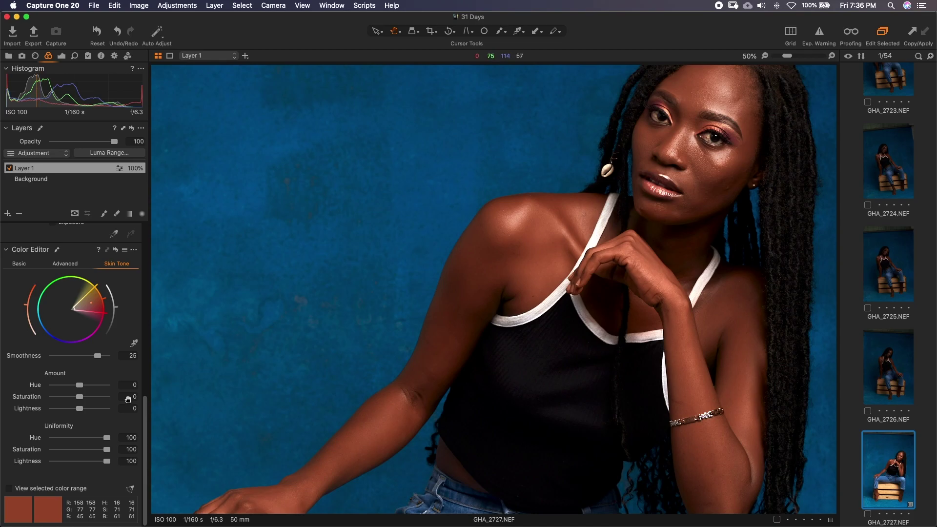
drag(107, 438, 51, 449)
Reset lightness uniformity, then set uniformity Hue 52.3, Saturation 51.8 and Lightness 37.9
drag(107, 461, 51, 461)
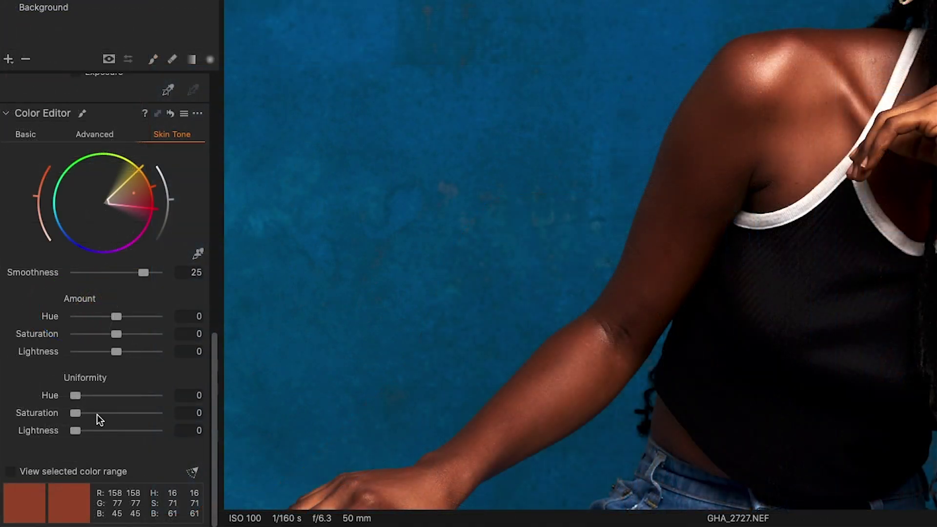
drag(101, 399, 122, 401)
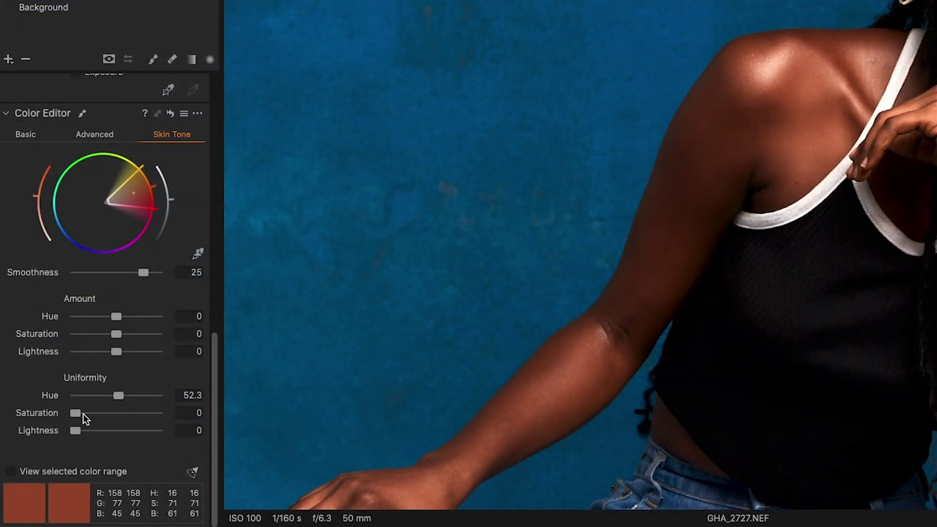
drag(78, 415, 122, 432)
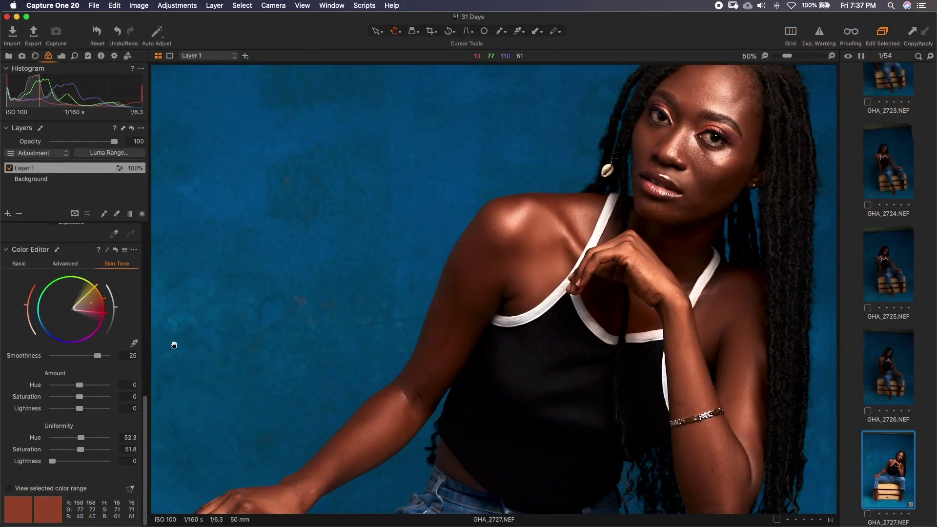
drag(53, 464, 73, 463)
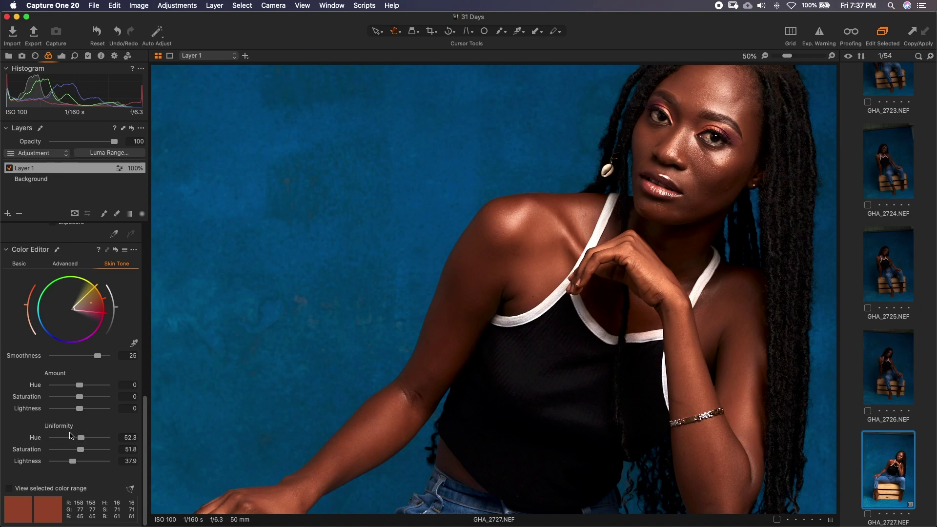
Zoom out to 25% to see the whole portrait down to the crate, then zoom back in
scroll(545, 362, down, 2)
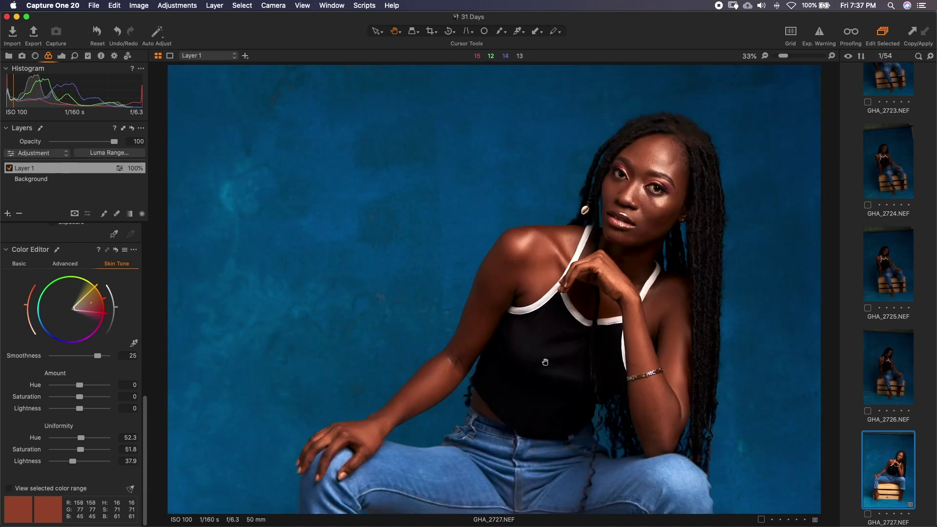
scroll(545, 362, down, 1)
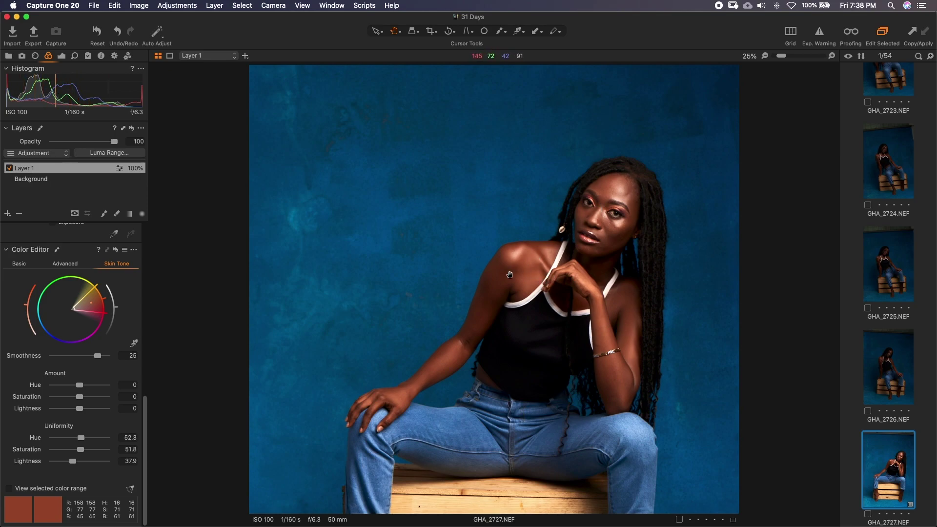
key(super+plus)
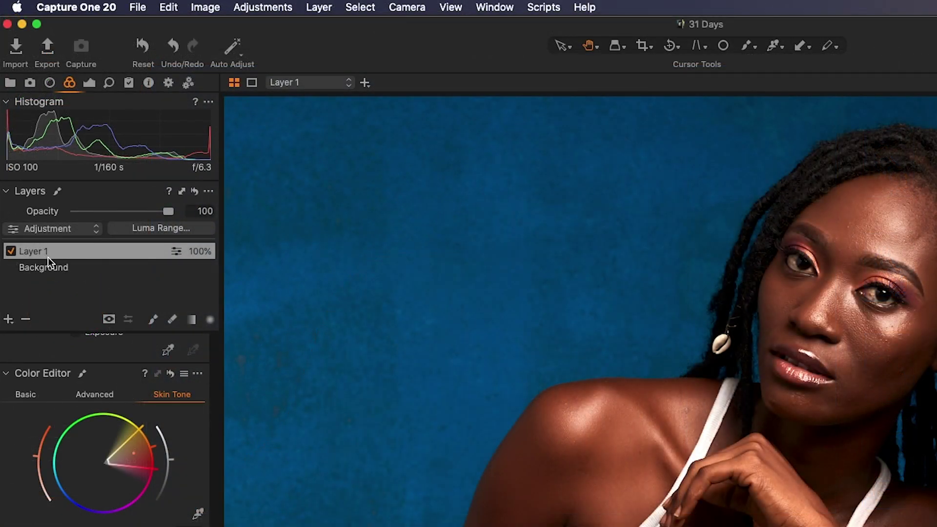
click(12, 252)
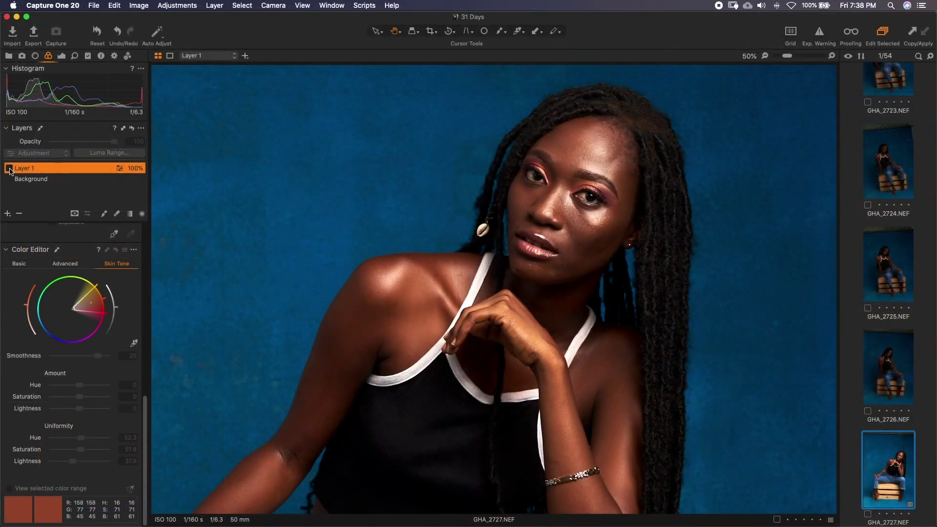
click(12, 254)
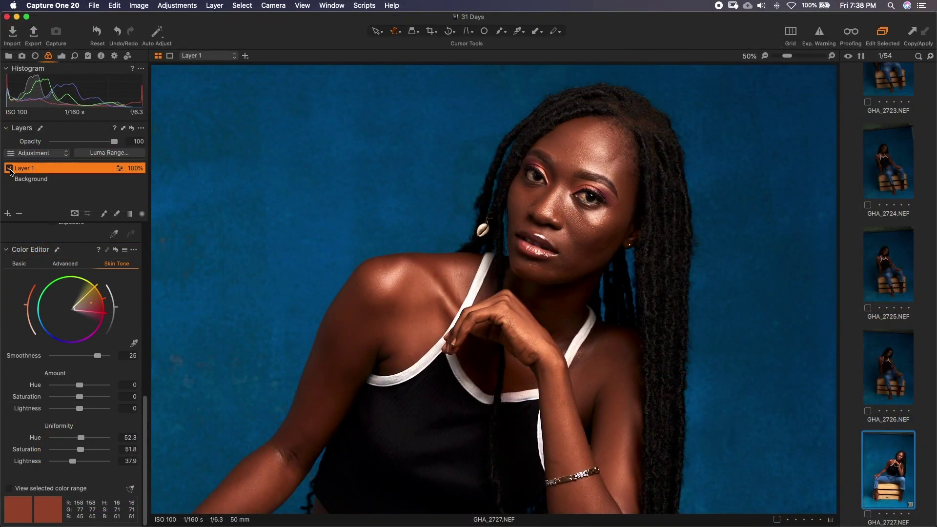
click(9, 168)
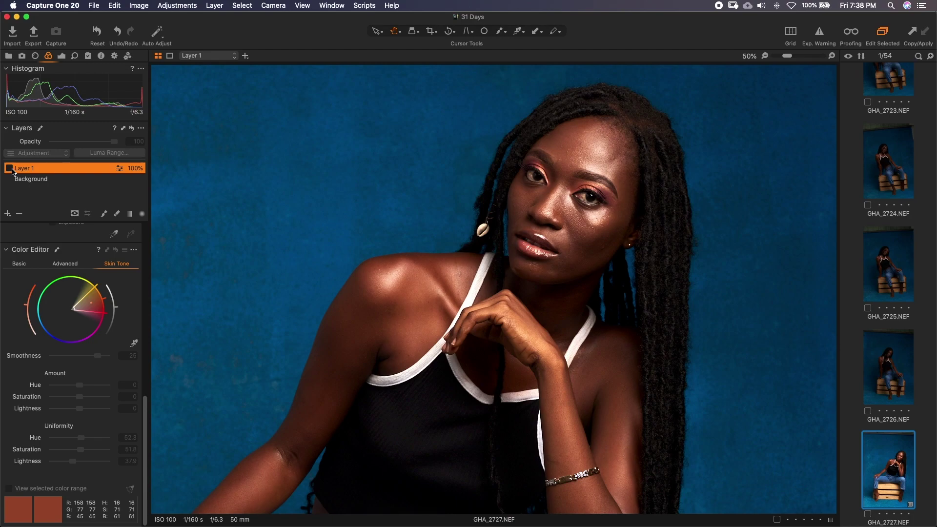
click(11, 170)
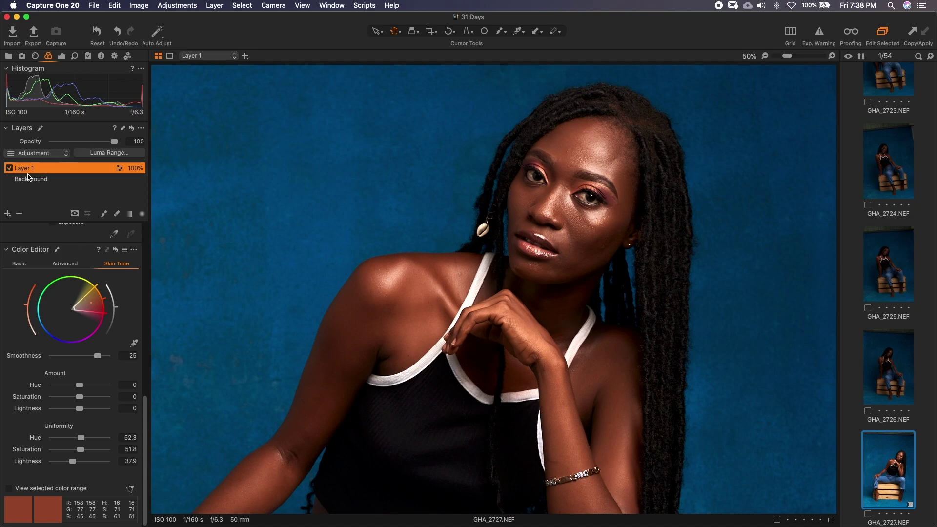
drag(114, 142, 90, 154)
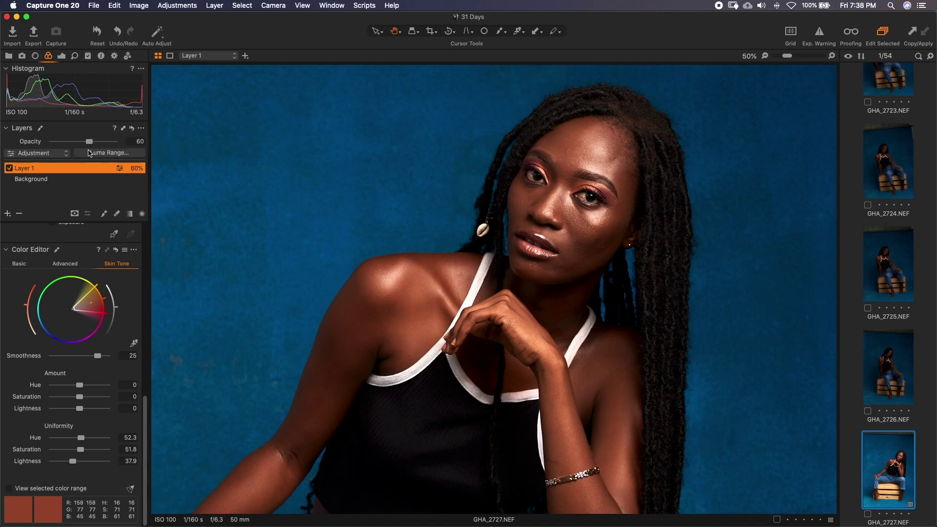
Toggle the 60% skin layer off and on to compare, and fit the portrait in view
click(10, 168)
click(9, 169)
key(super+0)
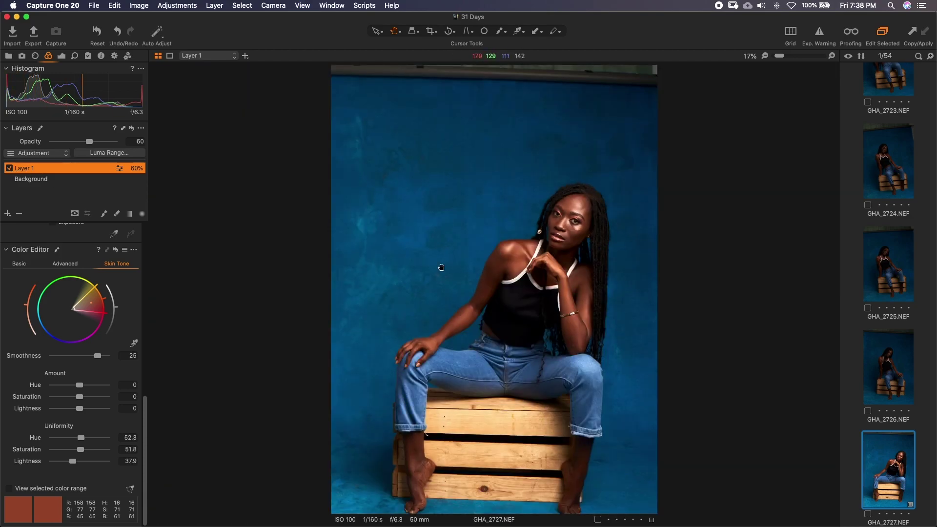
Rename Layer 1 to 'Skin Tone' in the Exposure tab, then select the Background layer
click(61, 56)
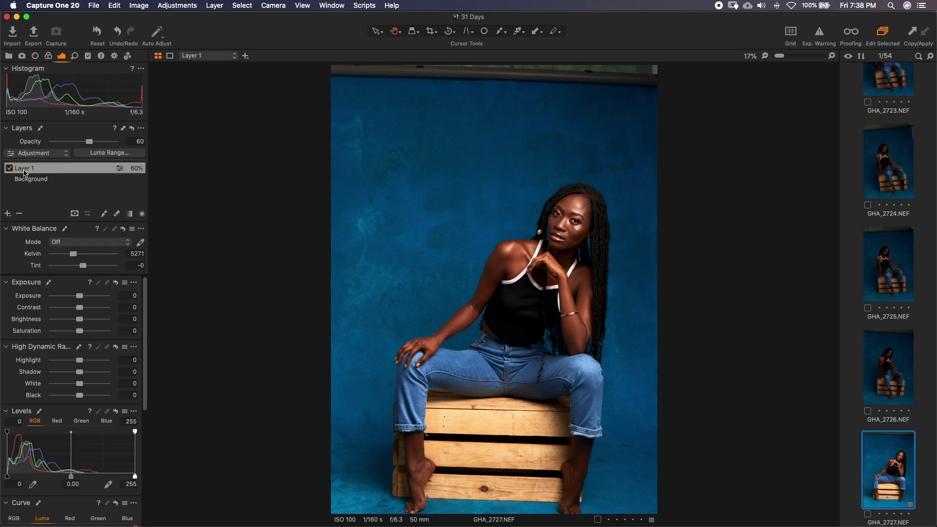
click(24, 171)
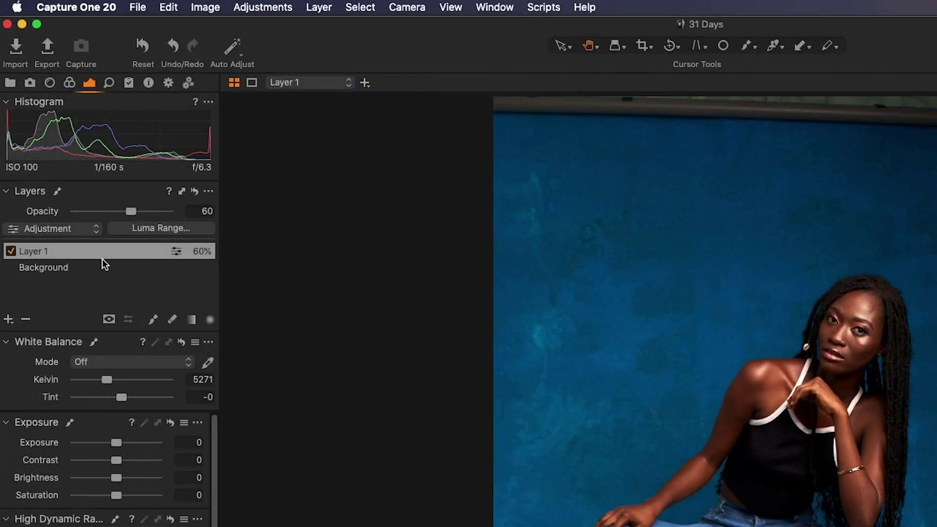
double_click(37, 251)
text(Skin To)
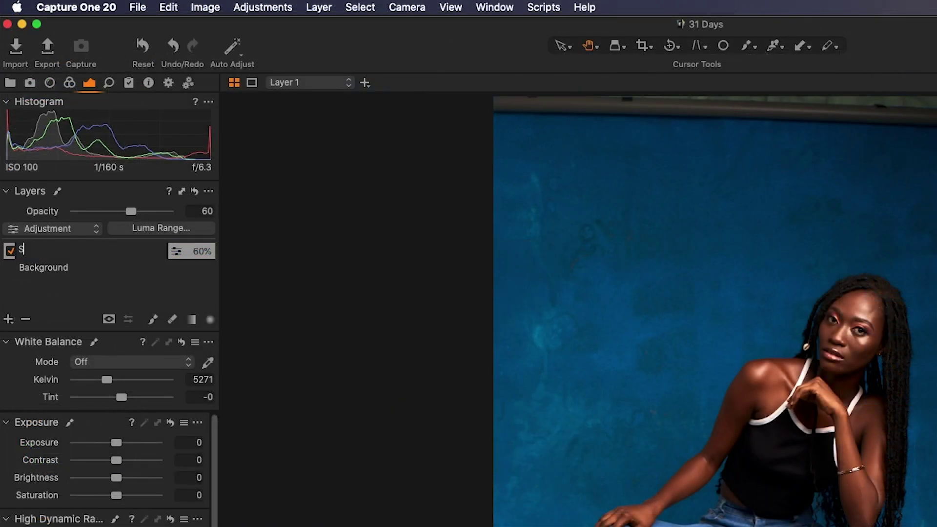
text(ne)
key(Return)
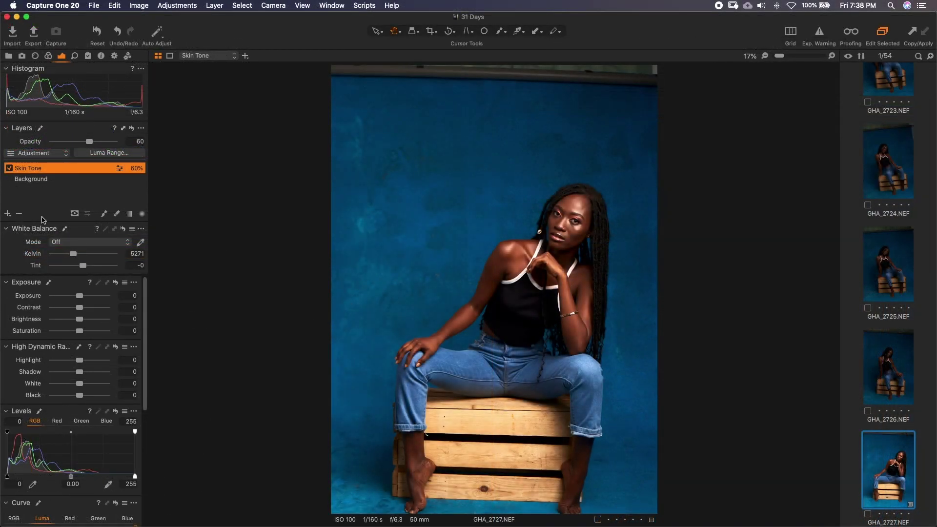
click(42, 179)
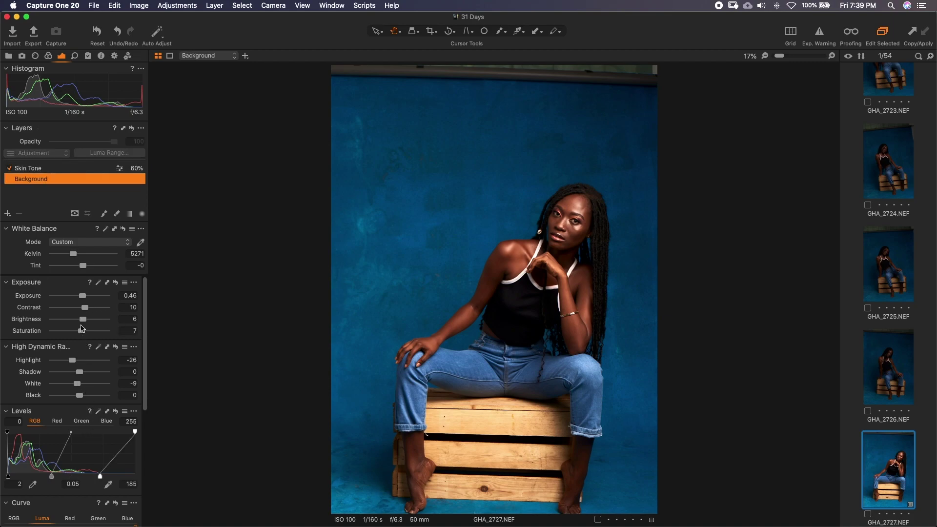
click(34, 168)
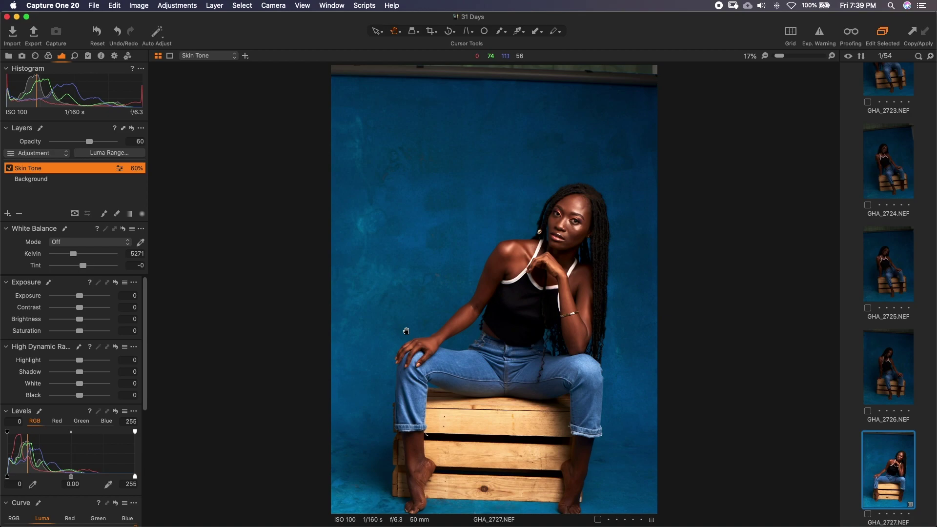
click(8, 168)
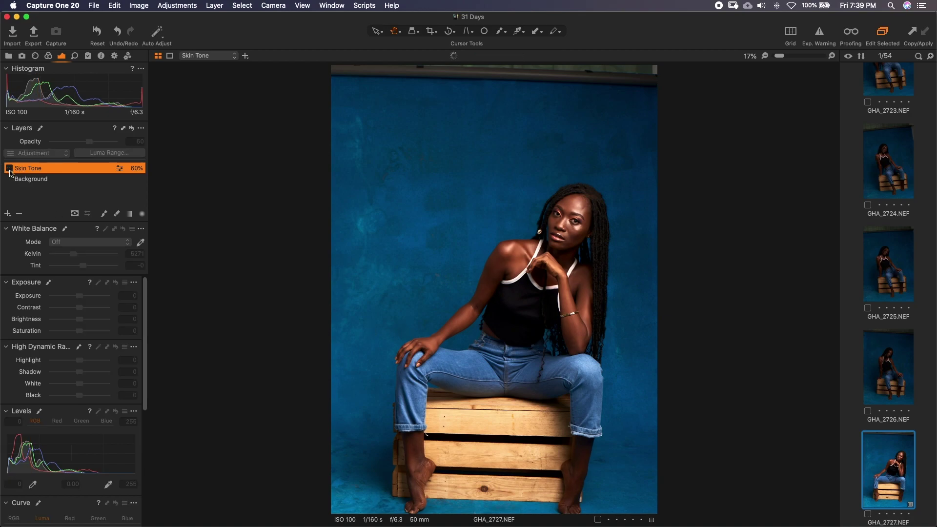
click(9, 168)
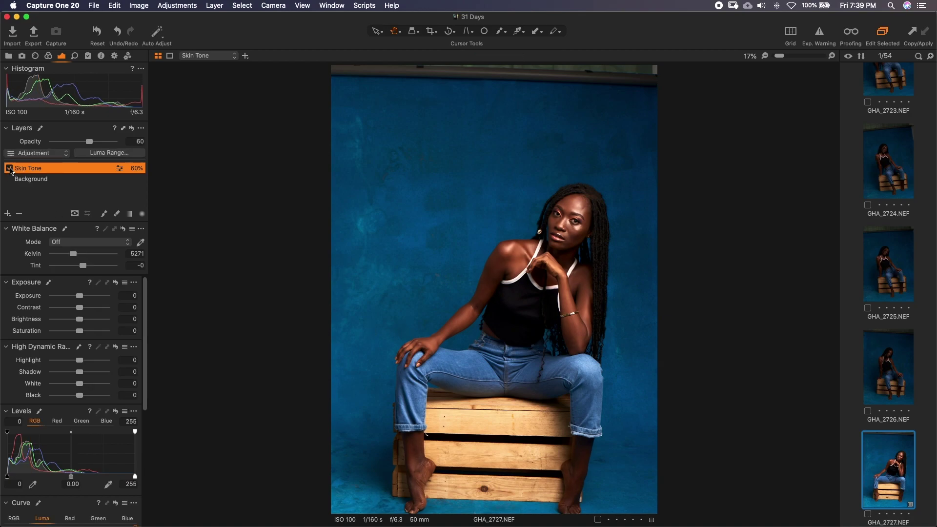
key(super+equal)
key(super+equal)
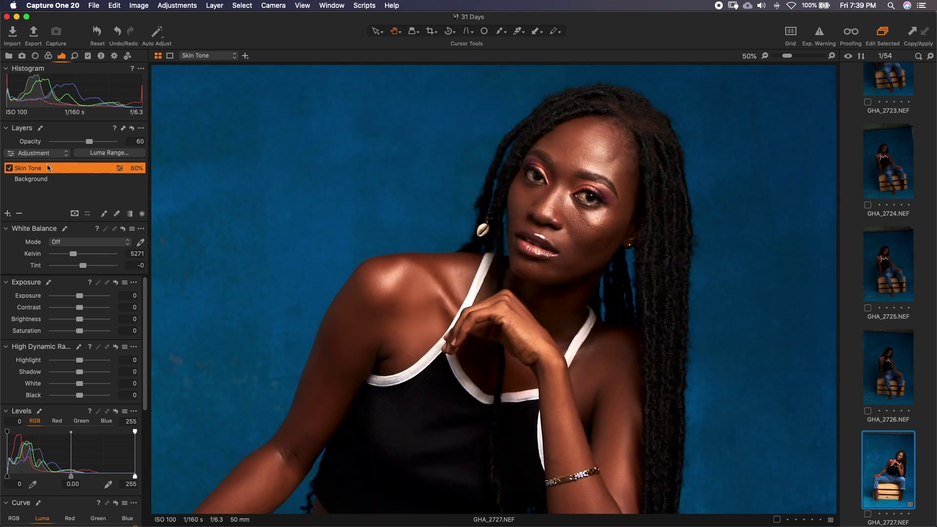
click(9, 168)
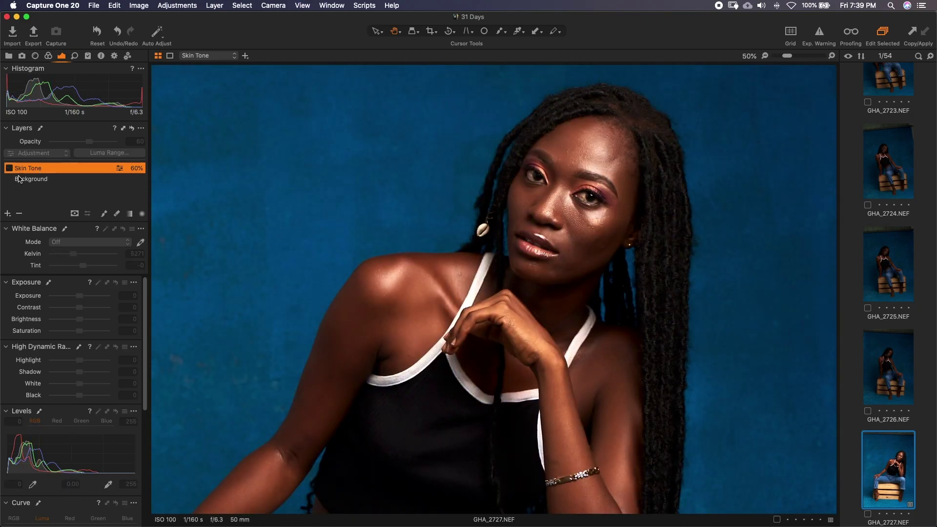
click(10, 170)
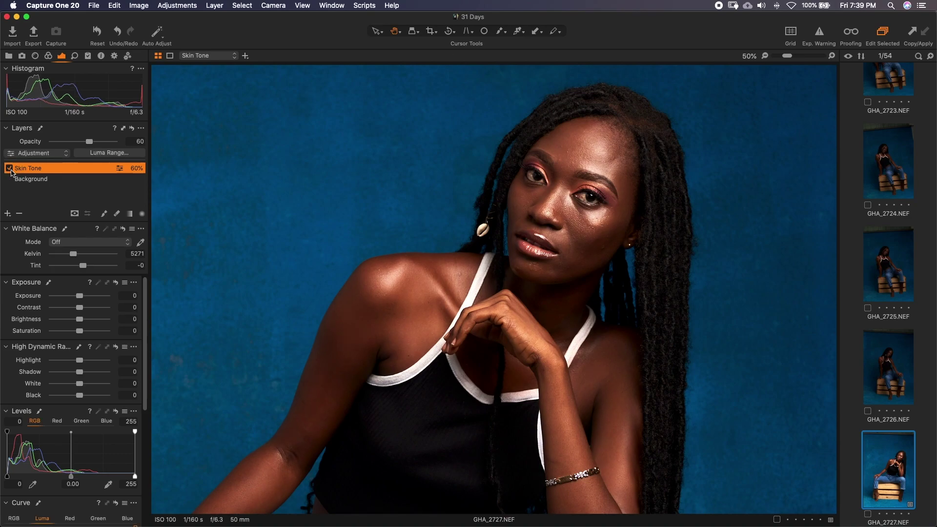
click(9, 169)
click(10, 169)
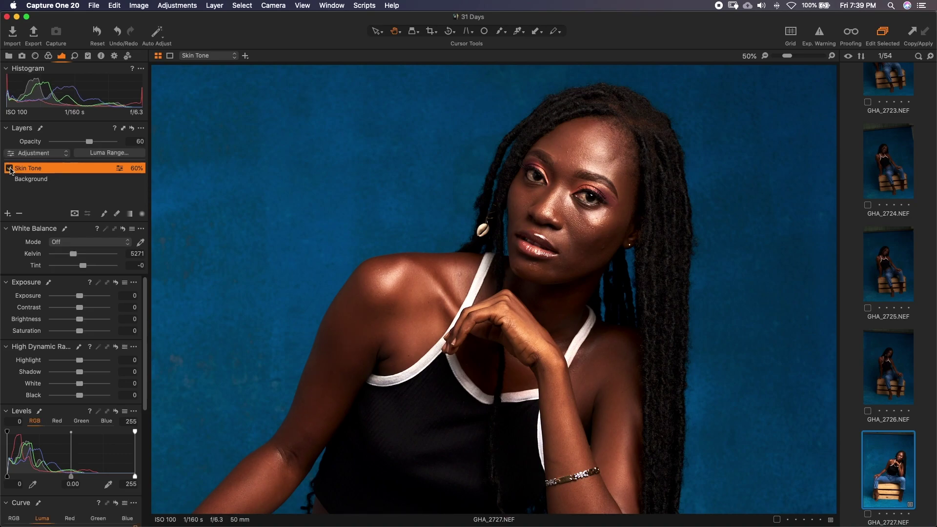
key(super+0)
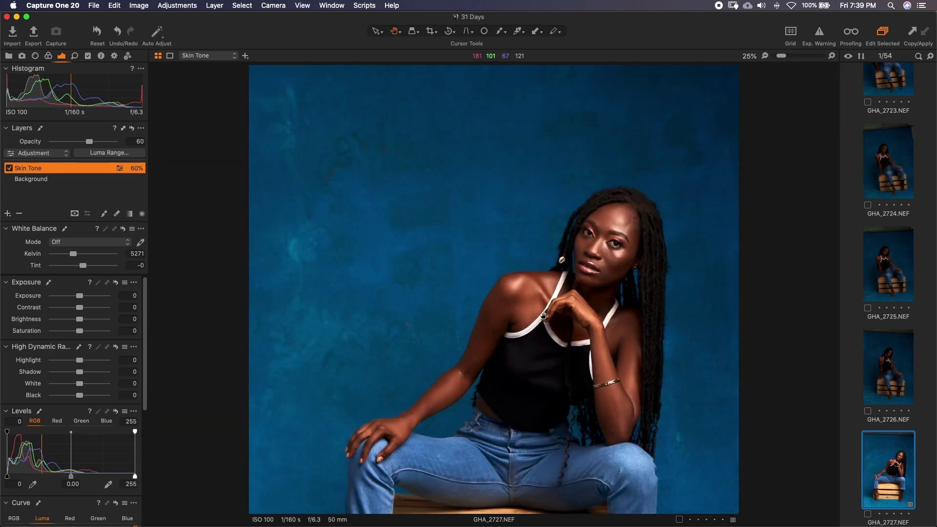
scroll(553, 357, down, 4)
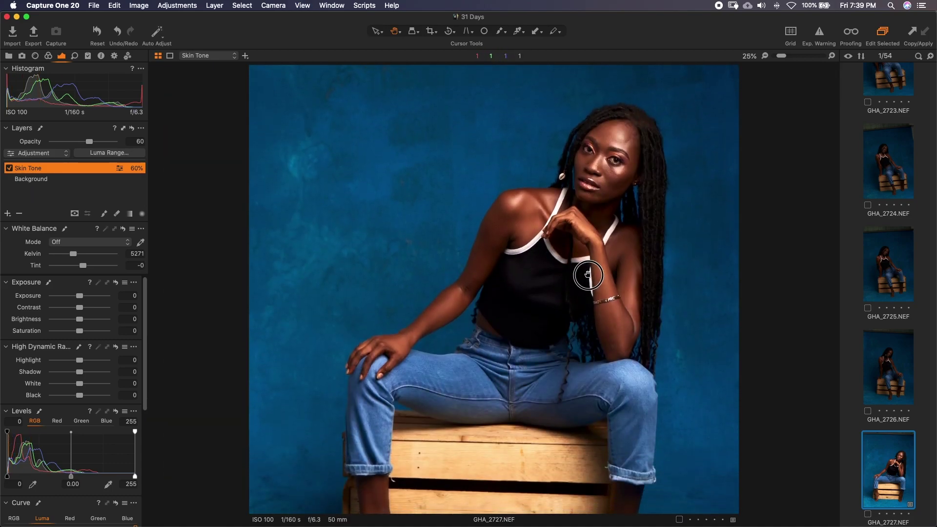